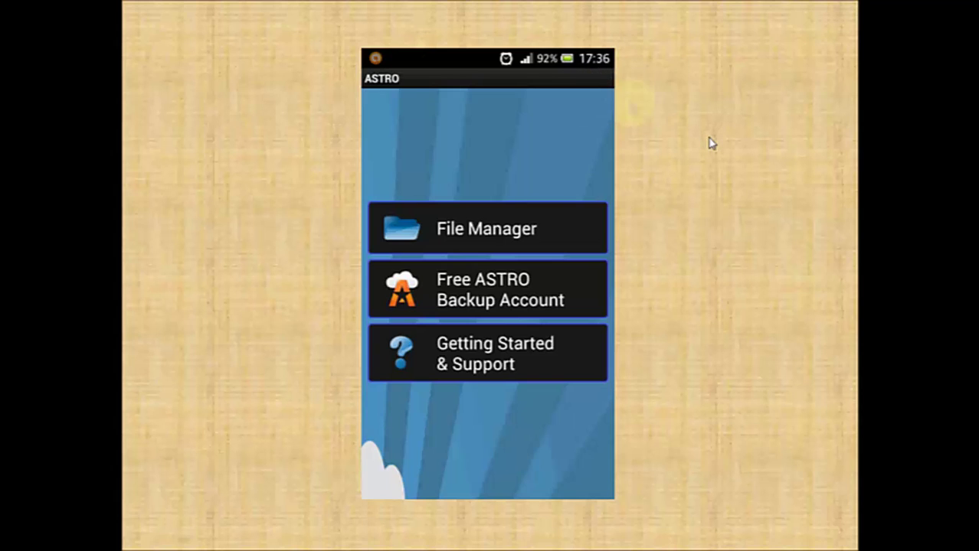
Step: Open ASTRO's File Manager view showing the SD card's top-level folders
{"action": "left_click", "coordinate": [578, 247]}
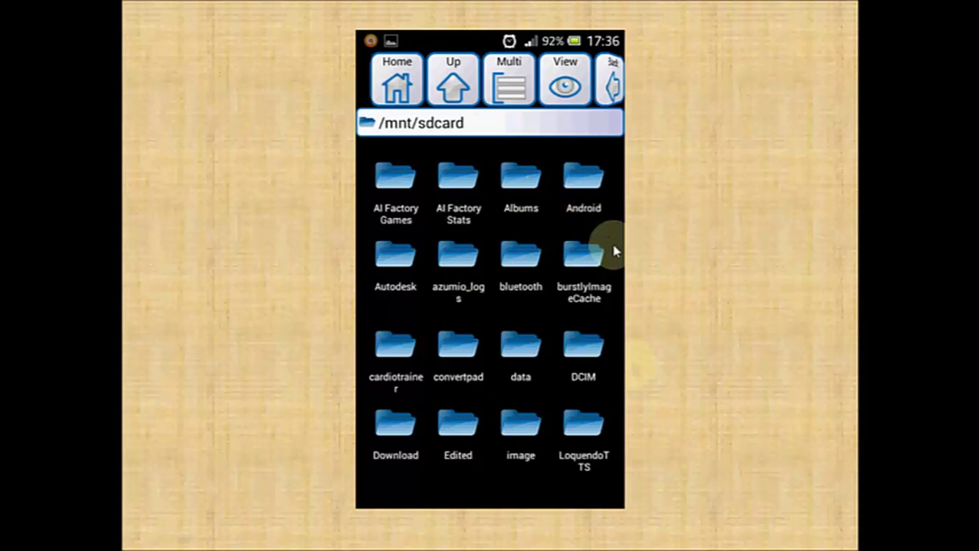
Step: Browse into Android, then data, to list the com.* app-data folders
{"action": "left_click", "coordinate": [583, 188]}
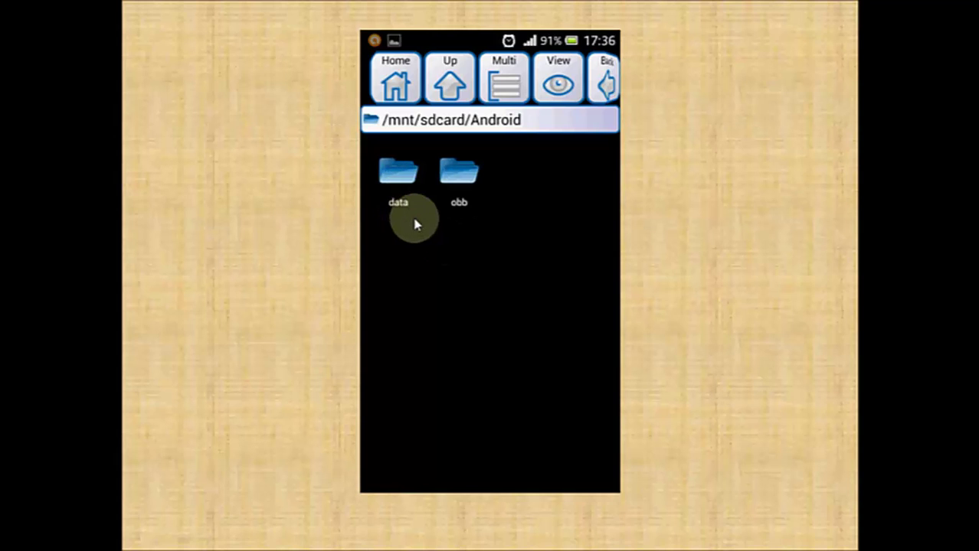
{"action": "left_click", "coordinate": [397, 170]}
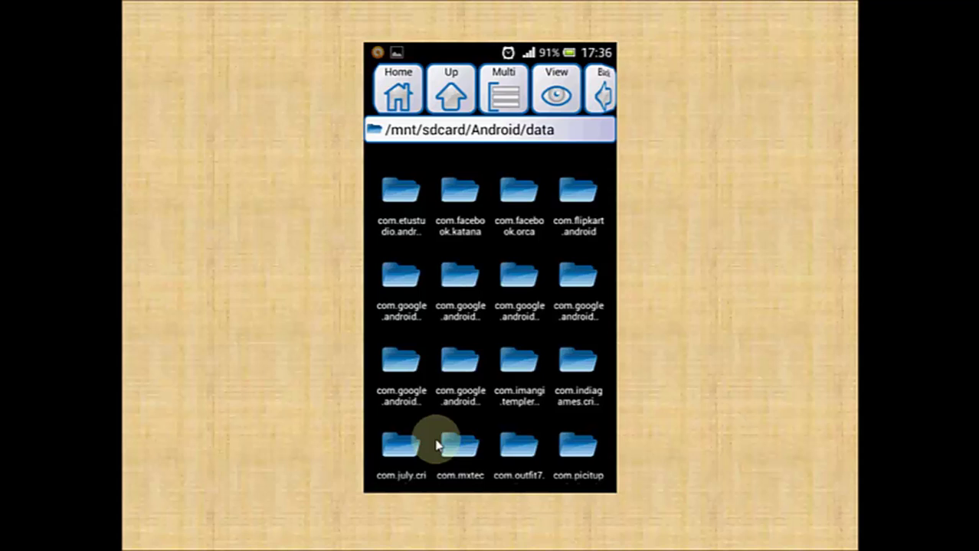
Step: Enter the com.imangi.templerun folder and its files folder to reach cache and gamedata
{"action": "left_click", "coordinate": [518, 383]}
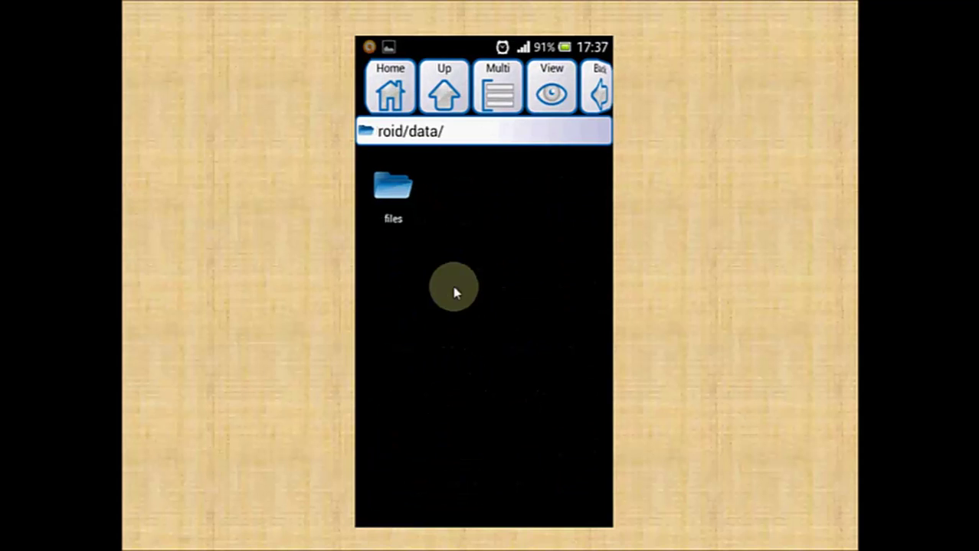
{"action": "left_click", "coordinate": [402, 207]}
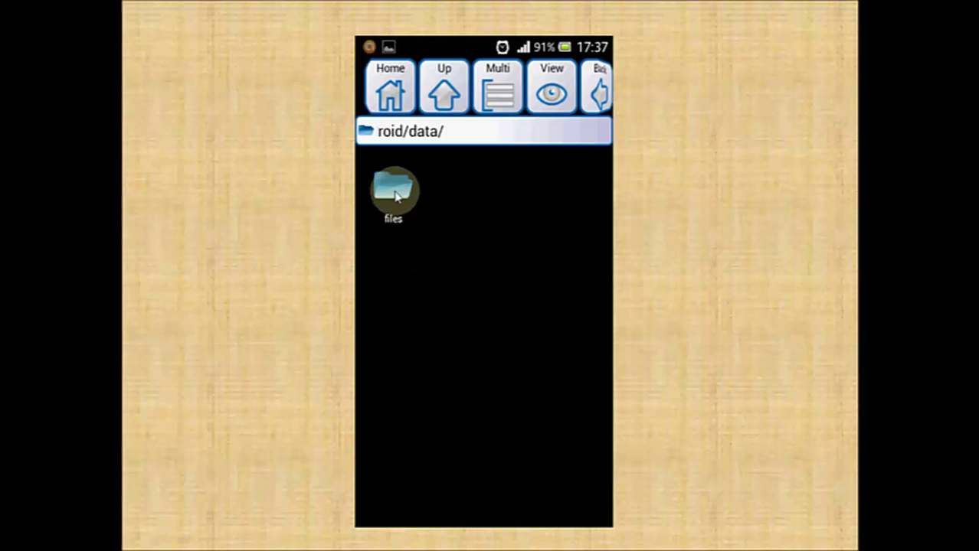
{"action": "left_click", "coordinate": [393, 192]}
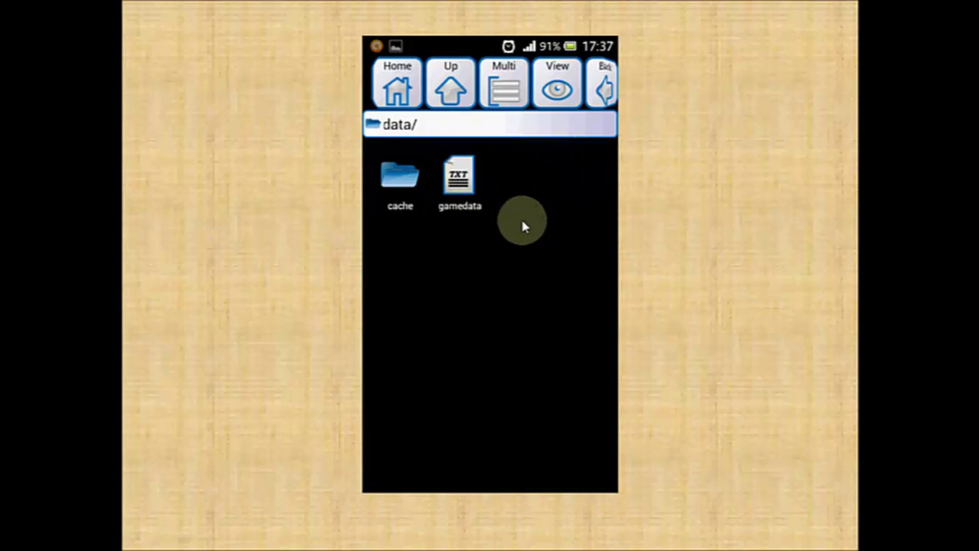
Step: Bring up the gamedata file's actions and choose Send to share it
{"action": "right_click", "coordinate": [471, 201]}
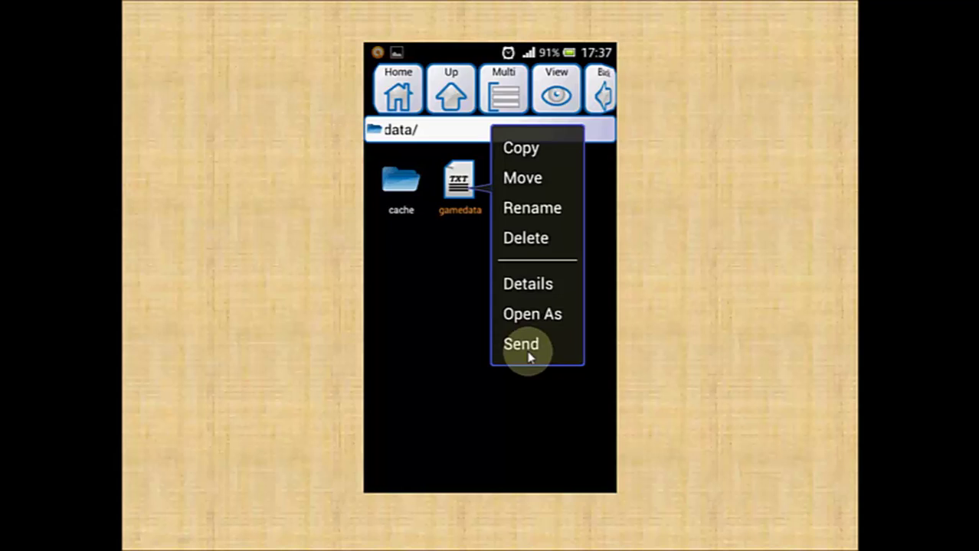
{"action": "left_click", "coordinate": [525, 346]}
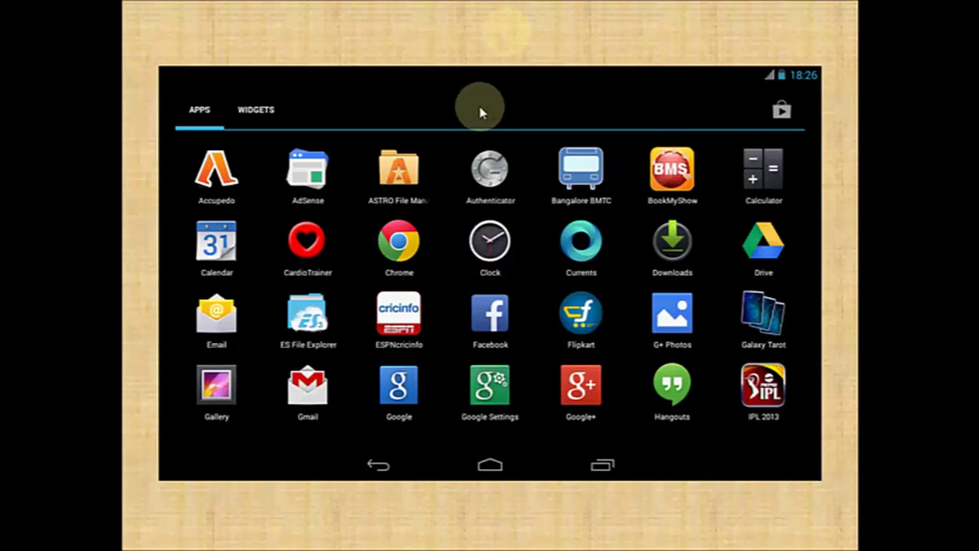
Step: Launch ASTRO File Manager from the tablet's app drawer
{"action": "left_click", "coordinate": [411, 203]}
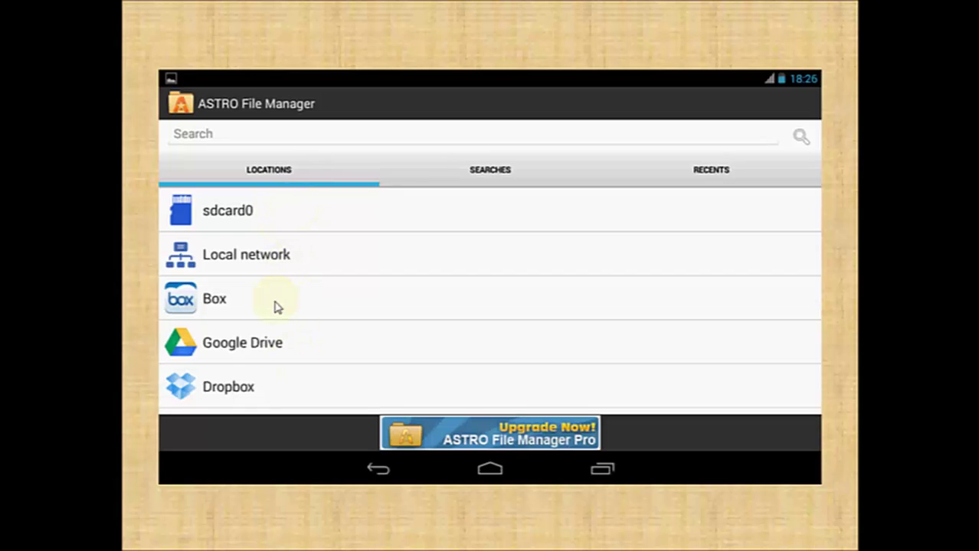
Step: Browse from sdcard0 into the bluetooth folder holding the received gamedata.txt
{"action": "left_click", "coordinate": [253, 215]}
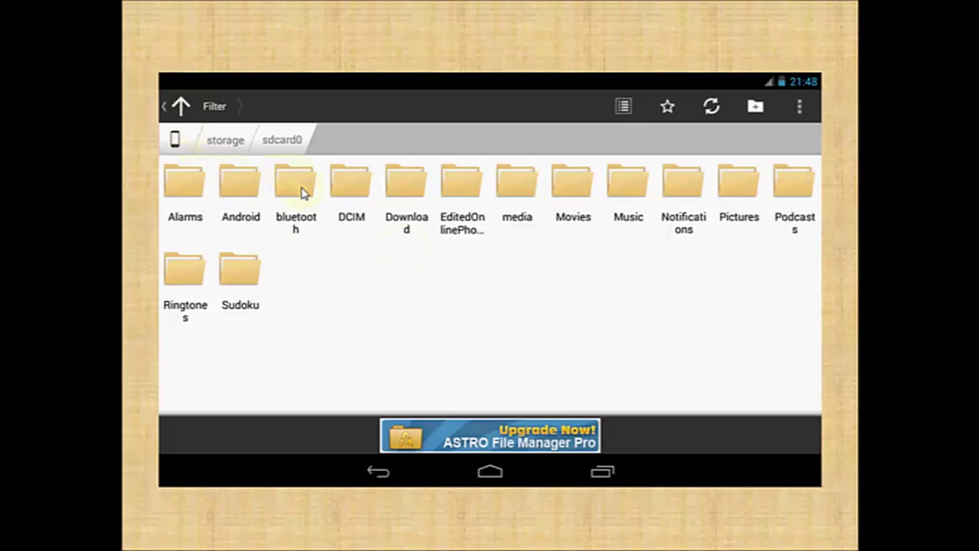
{"action": "left_click", "coordinate": [299, 187]}
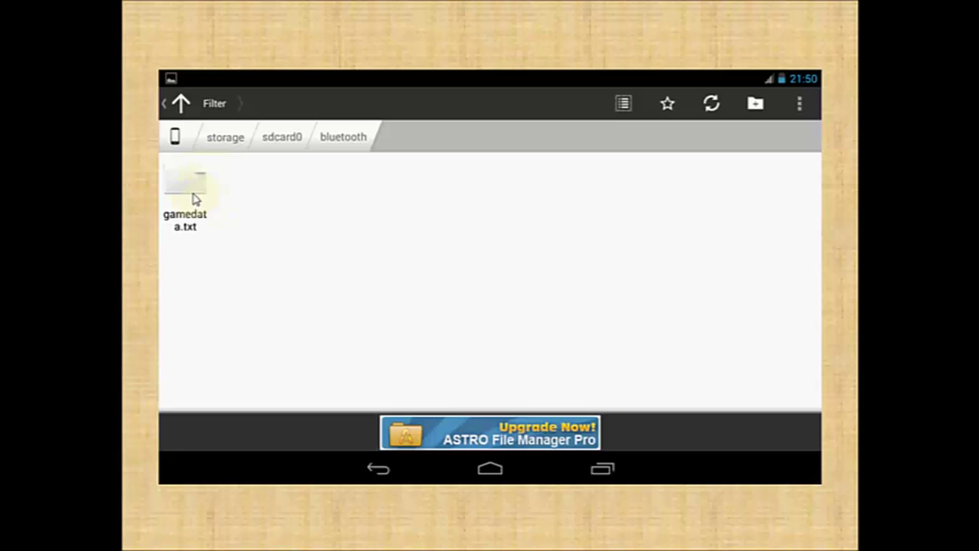
Step: Select the received gamedata.txt in the tablet's bluetooth folder
{"action": "left_click", "coordinate": [204, 184]}
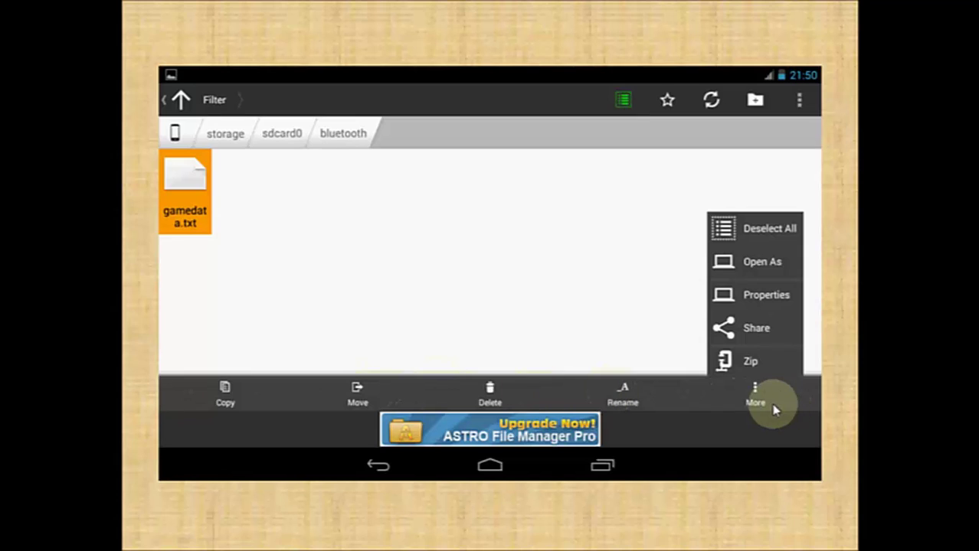
Step: Copy gamedata.txt, return up to sdcard0, and enter its Android folder
{"action": "left_click", "coordinate": [226, 395]}
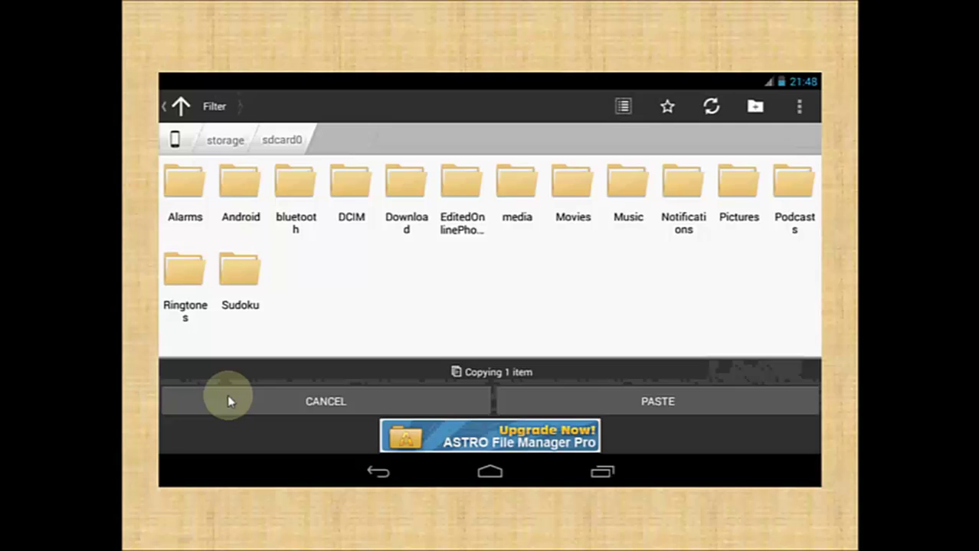
{"action": "left_click", "coordinate": [181, 111]}
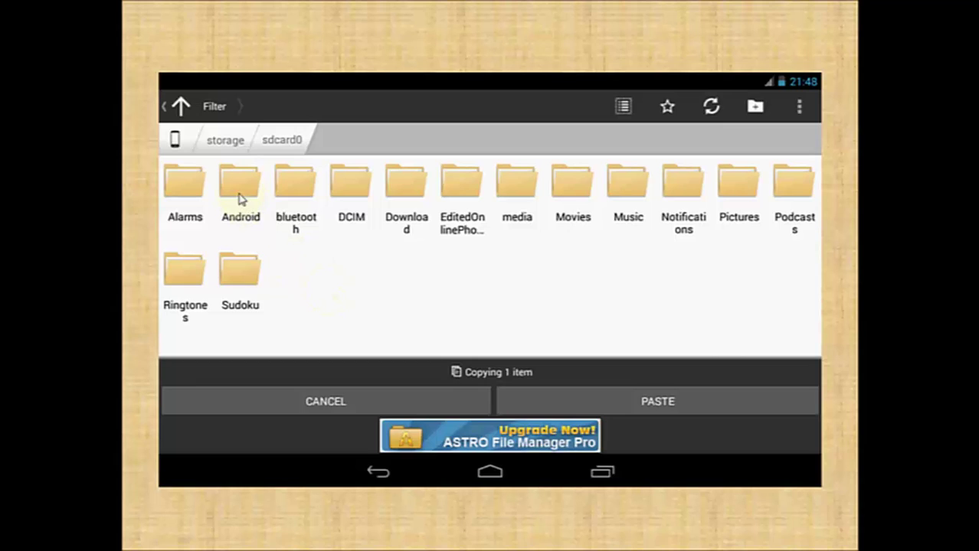
{"action": "left_click", "coordinate": [243, 200]}
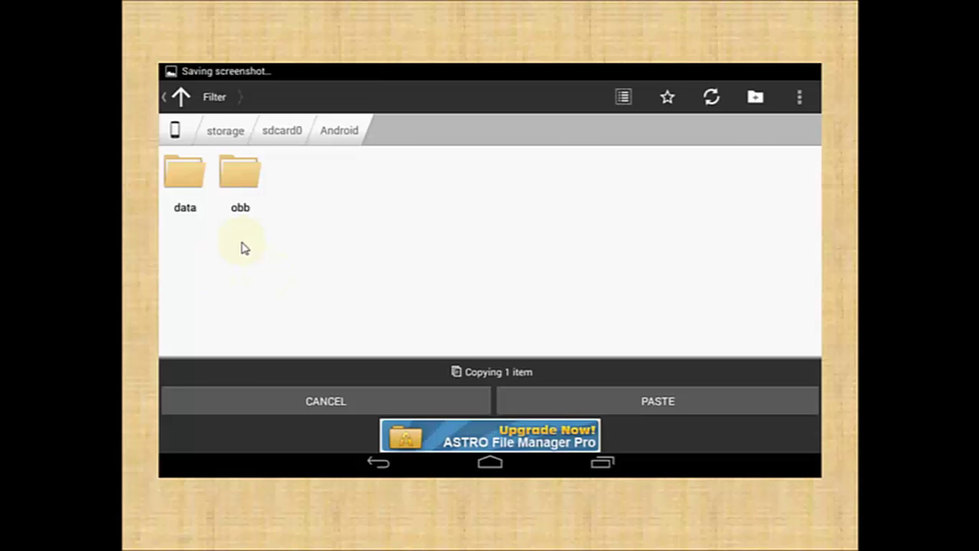
Step: Open the data folder in sdcard0/Android to list the com.* app folders
{"action": "left_click", "coordinate": [186, 182]}
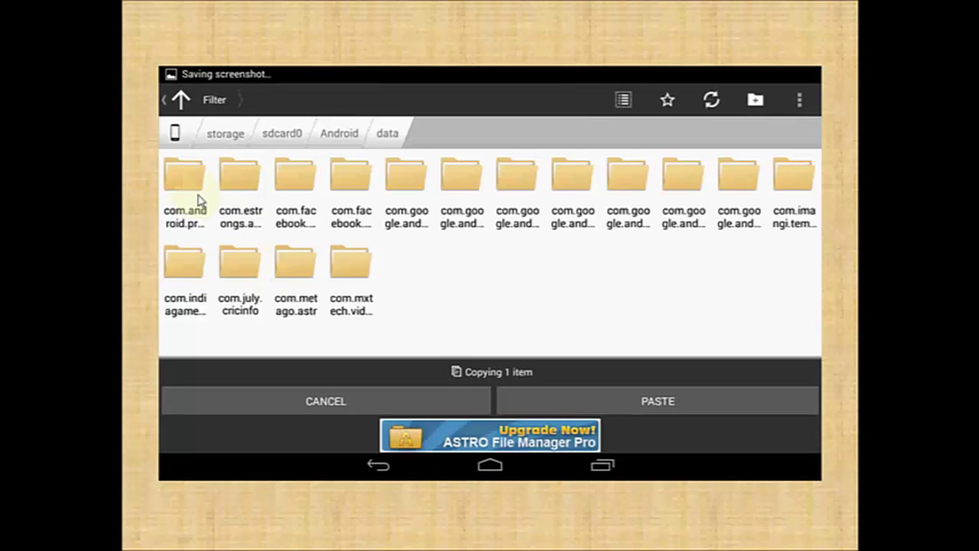